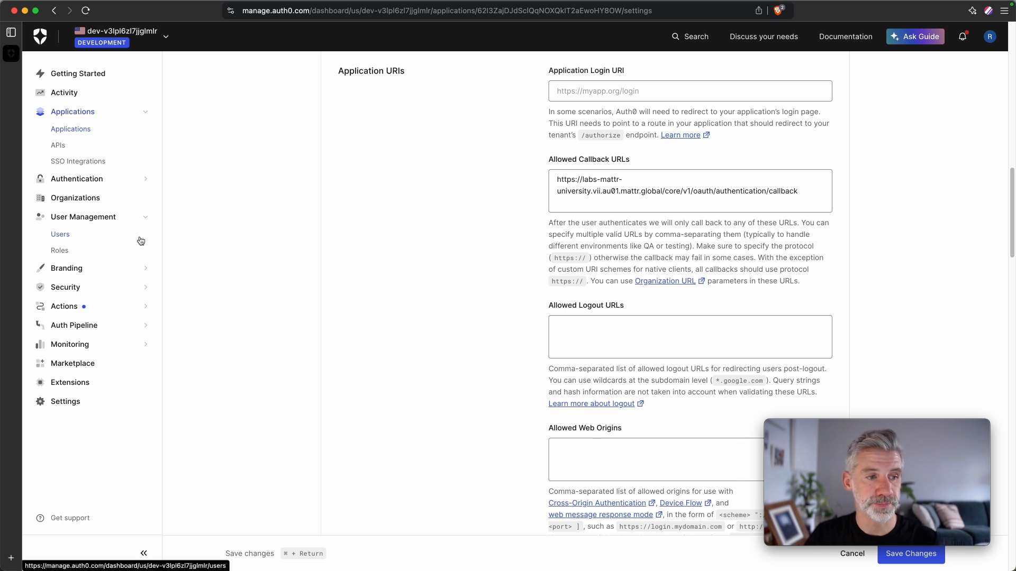
Step: Open the Auth0 user list and view the sample user's profile
click(82, 236)
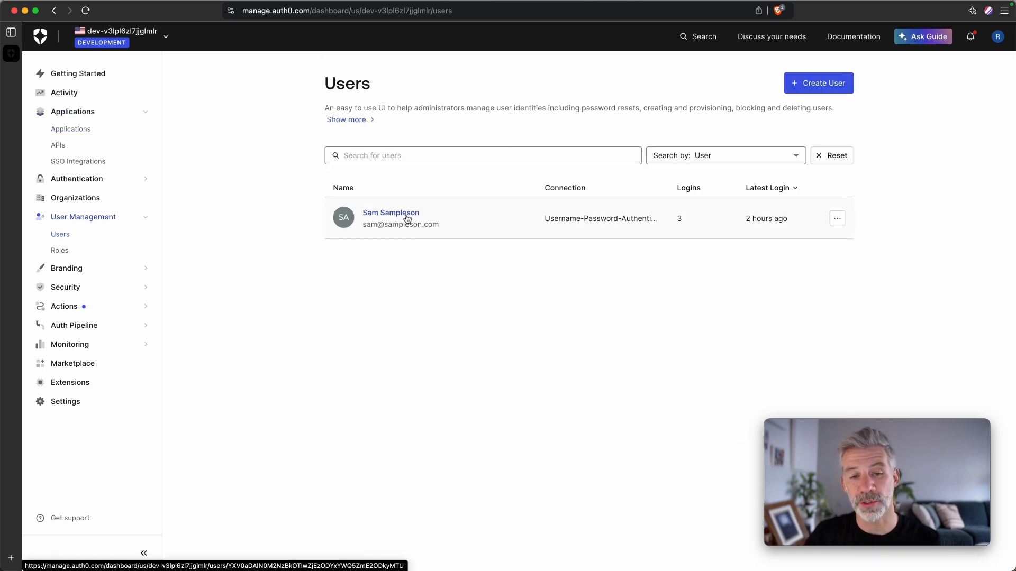
click(407, 218)
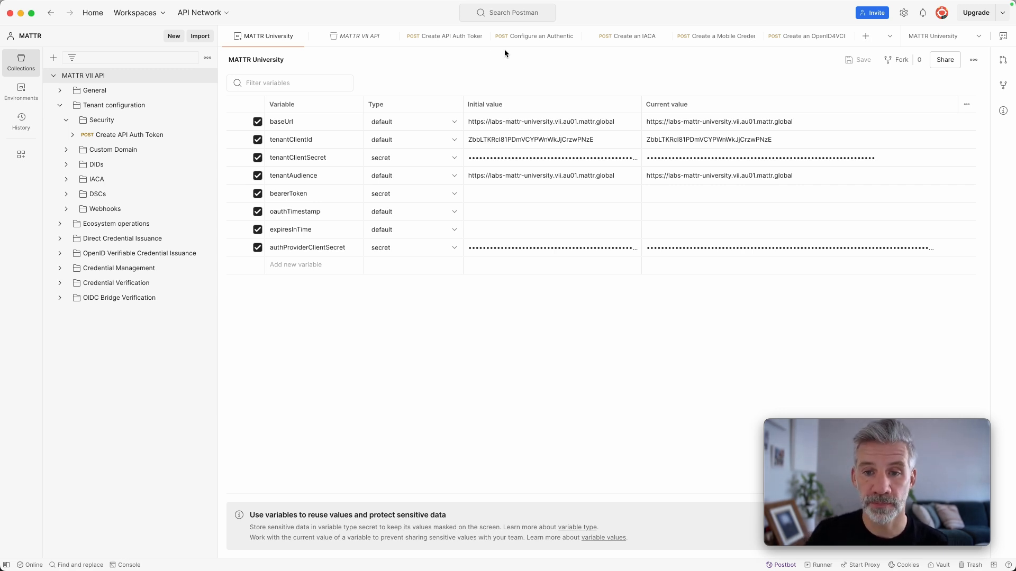
Step: In Postman, view the MATTR VII API collection's pre-request script and open the Create API Auth Token request
click(354, 36)
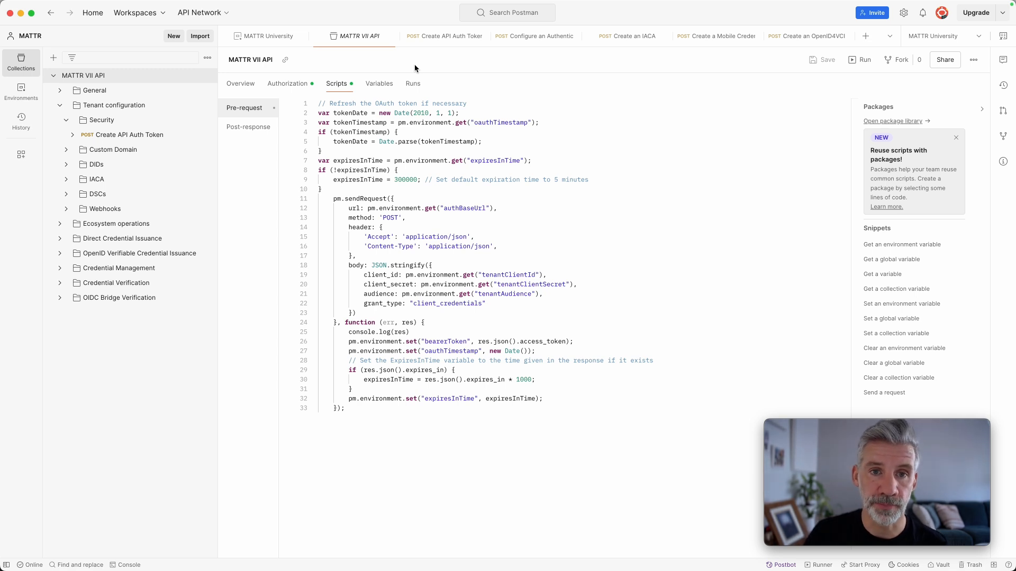
click(430, 35)
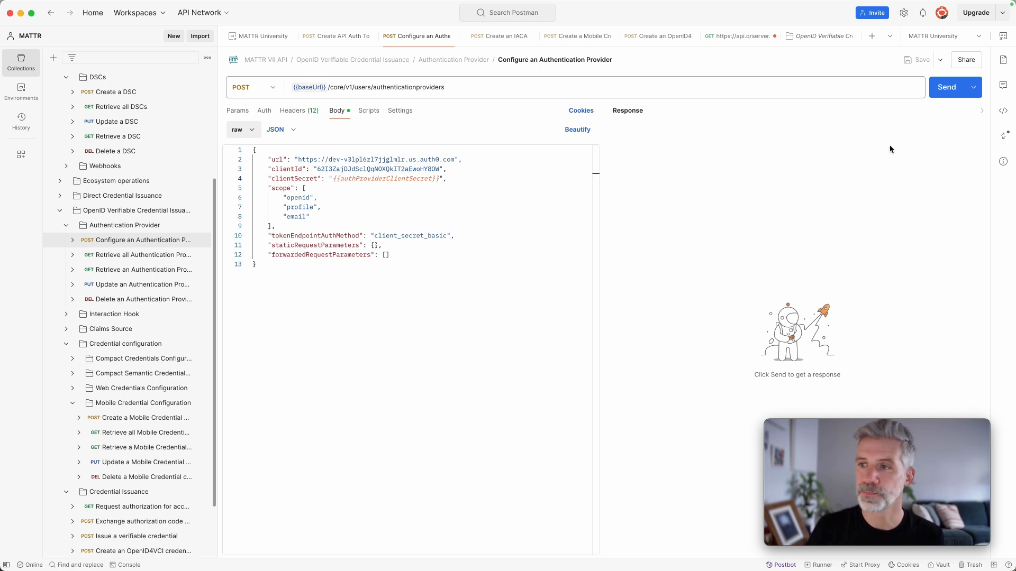
Step: Send the Configure an Authentication Provider request and check the redirectUrl field in its response
click(947, 87)
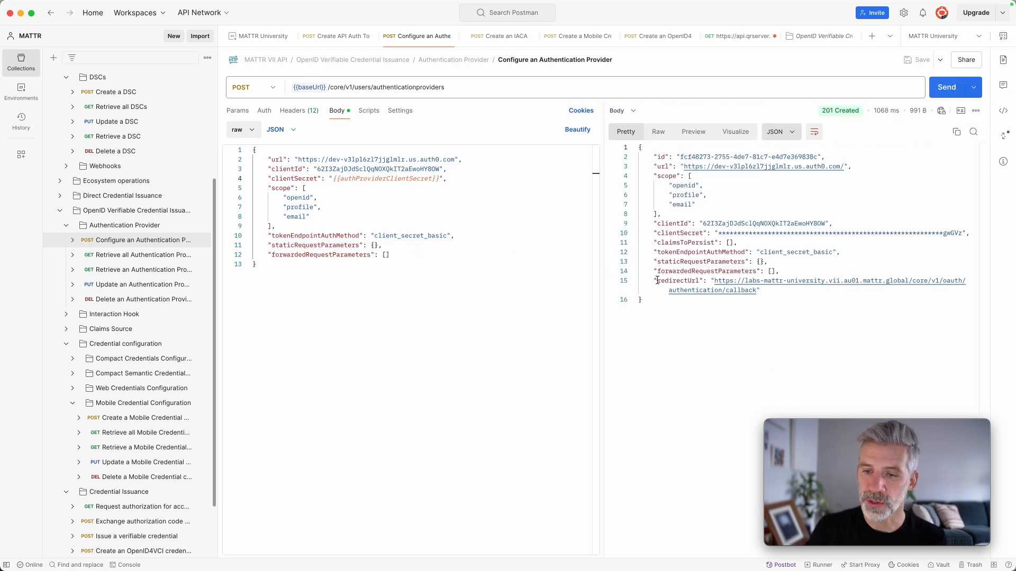
drag(657, 280, 700, 281)
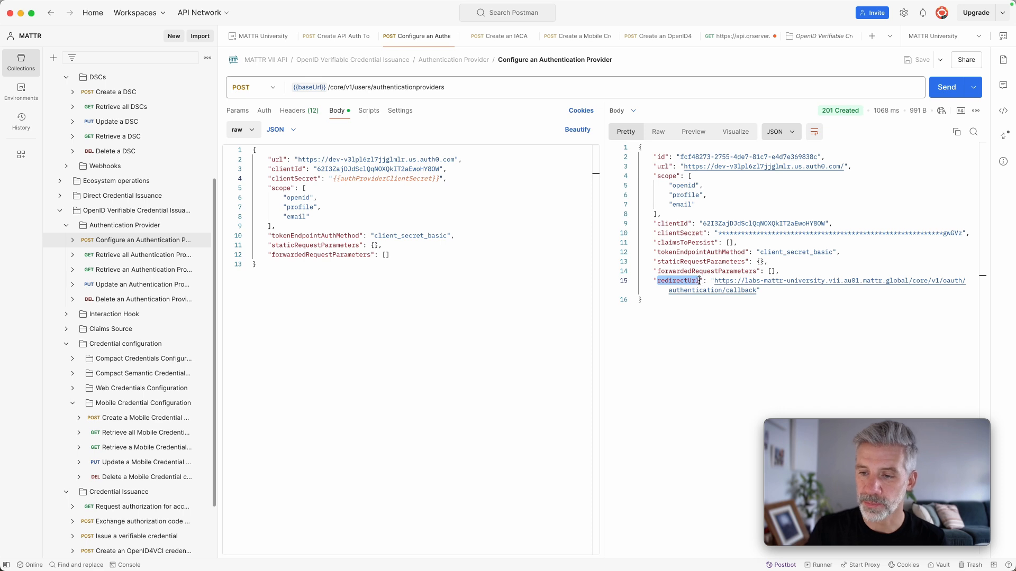
click(779, 291)
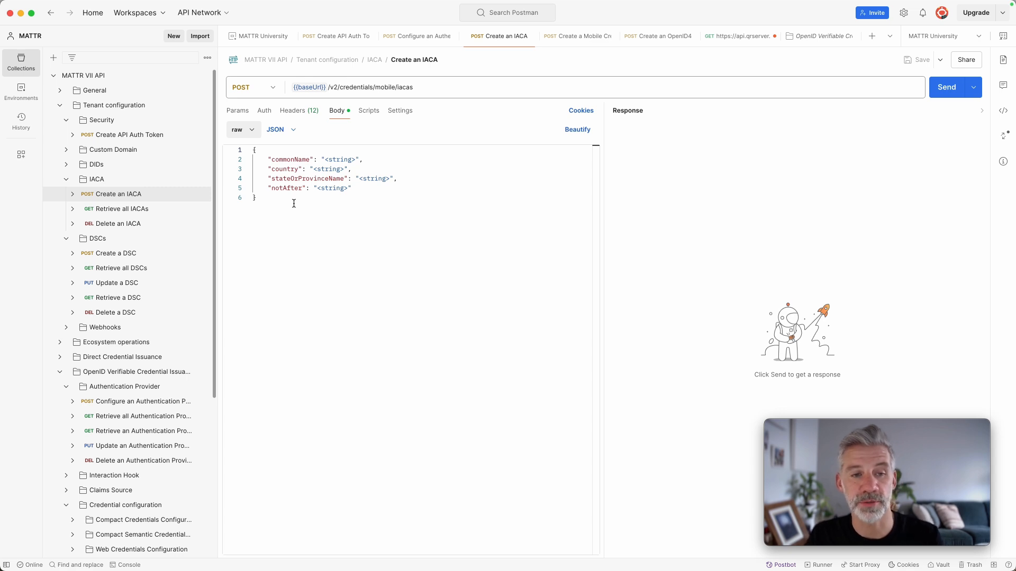
Step: Delete the entire JSON body of the Create an IACA request and send it
drag(291, 214, 227, 146)
key(BackSpace)
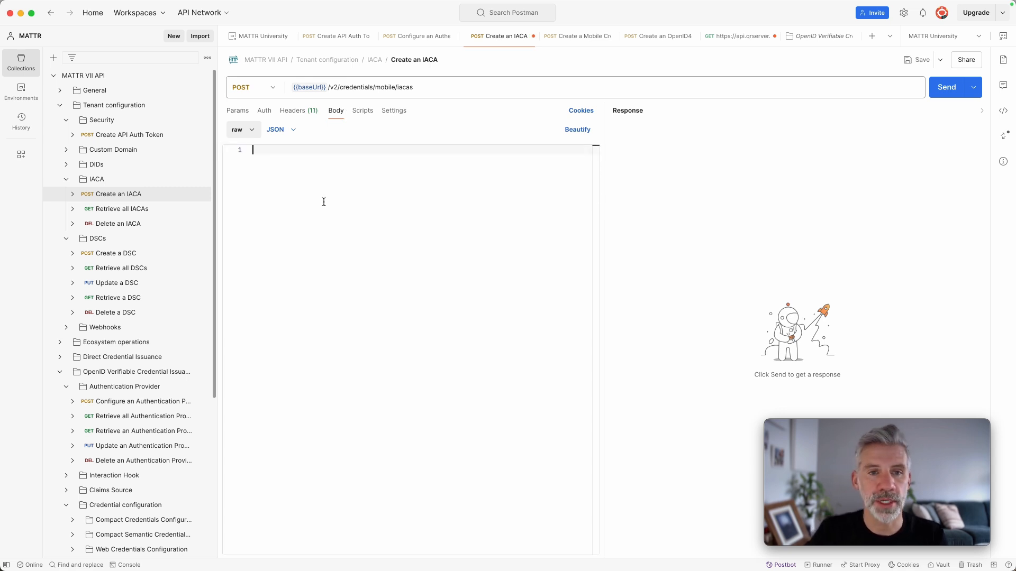
click(941, 97)
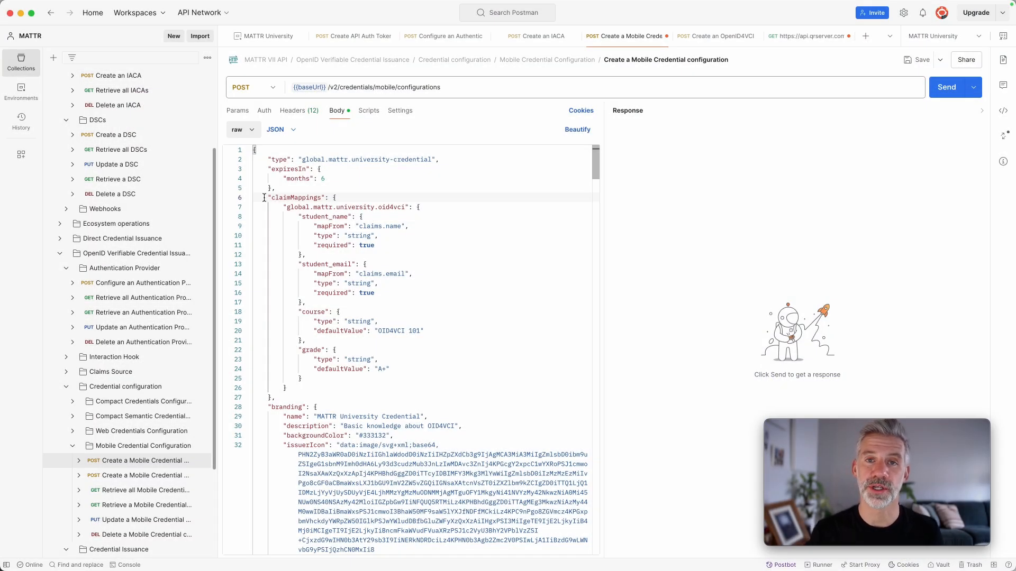
Step: Examine the credential type, expiry and claimMappings in the Create a Mobile Credential configuration body, including mapped claims, required flags and default values
click(260, 159)
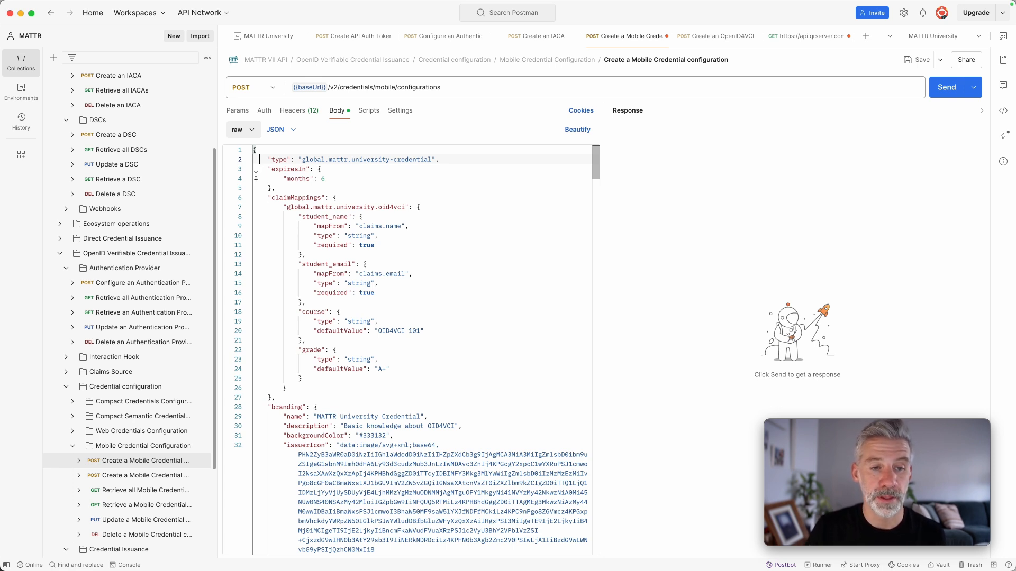
double_click(281, 197)
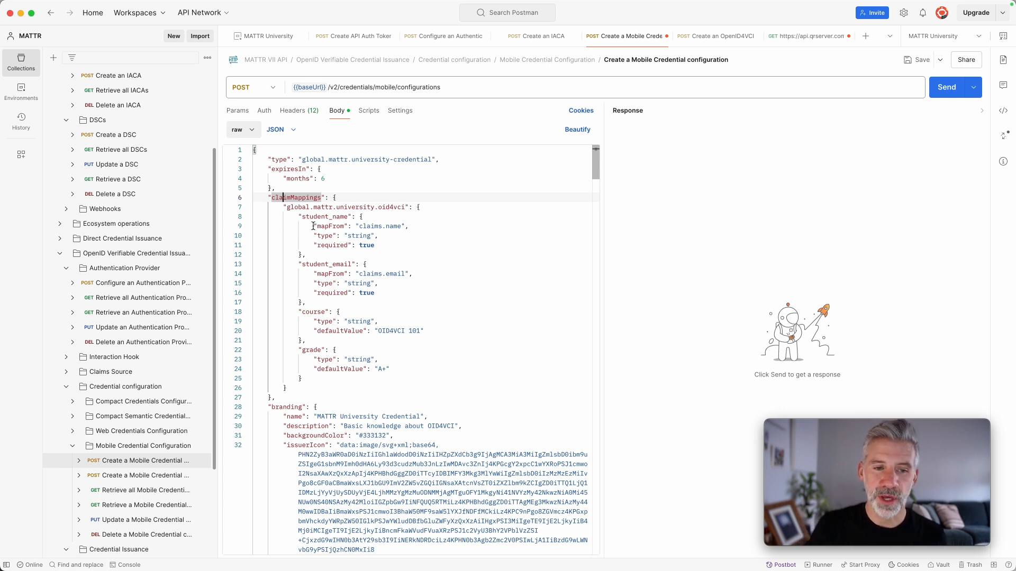
drag(314, 226, 386, 226)
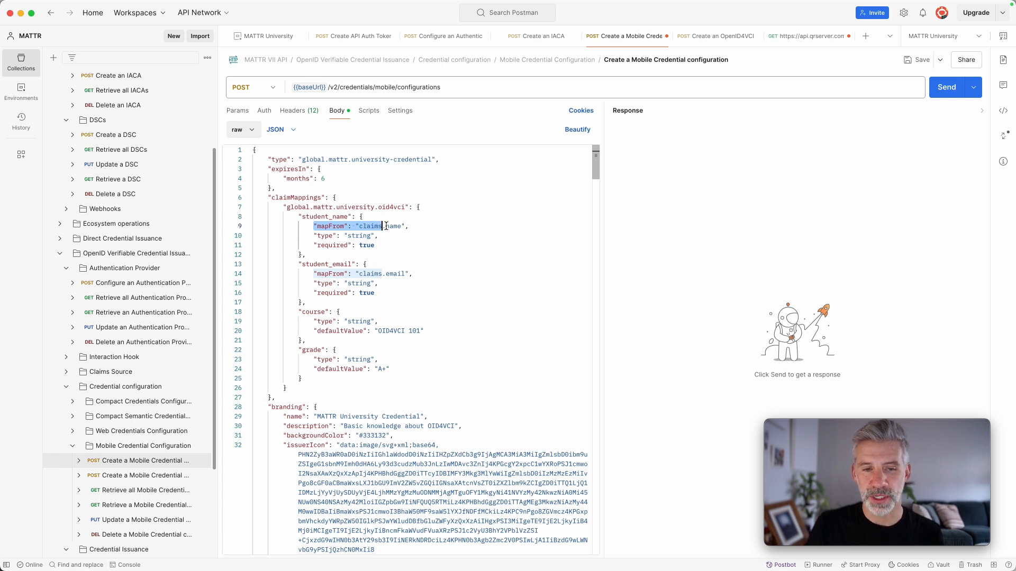
click(387, 226)
click(390, 273)
double_click(389, 274)
click(412, 258)
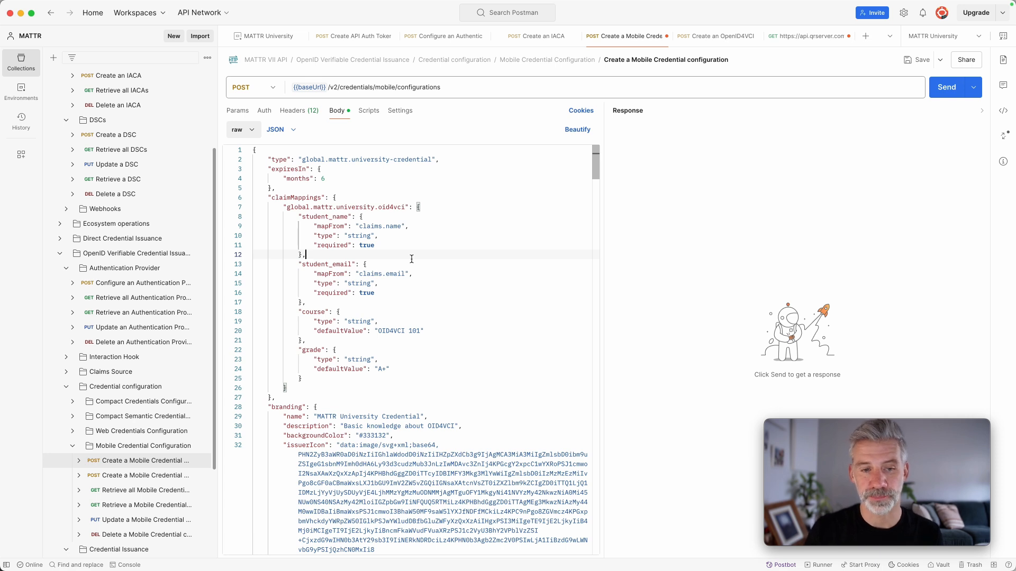
click(385, 235)
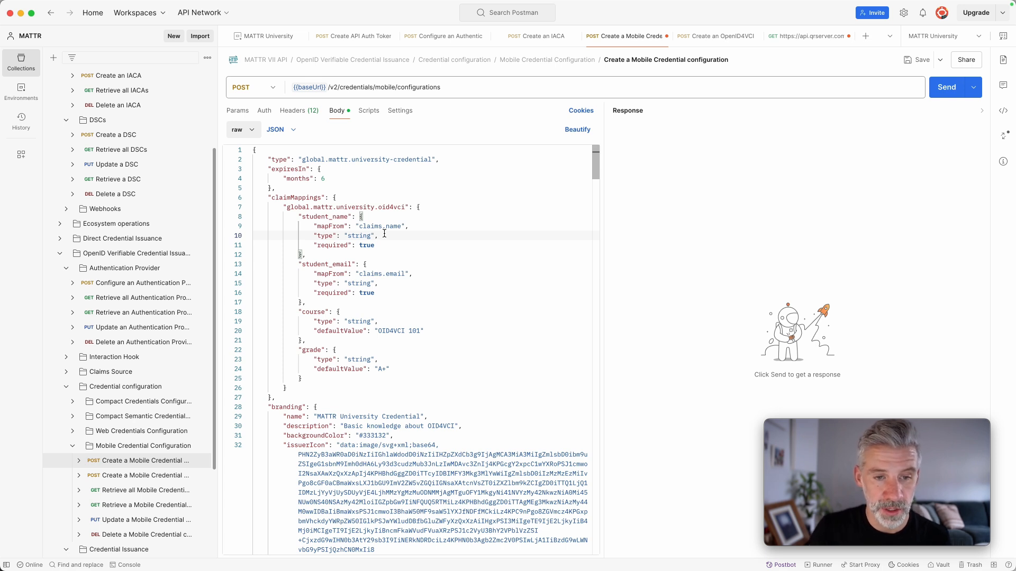
click(391, 249)
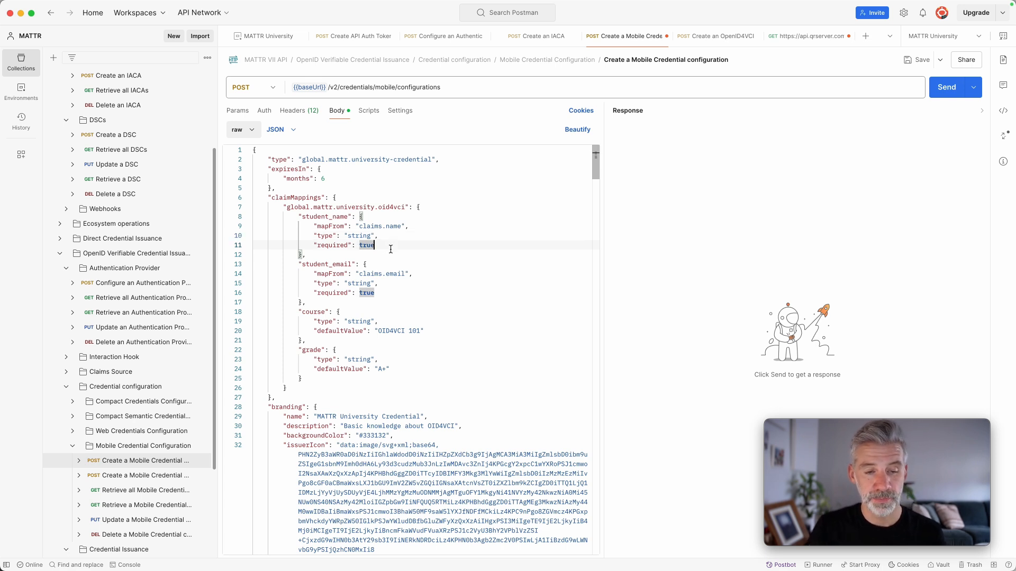
click(388, 293)
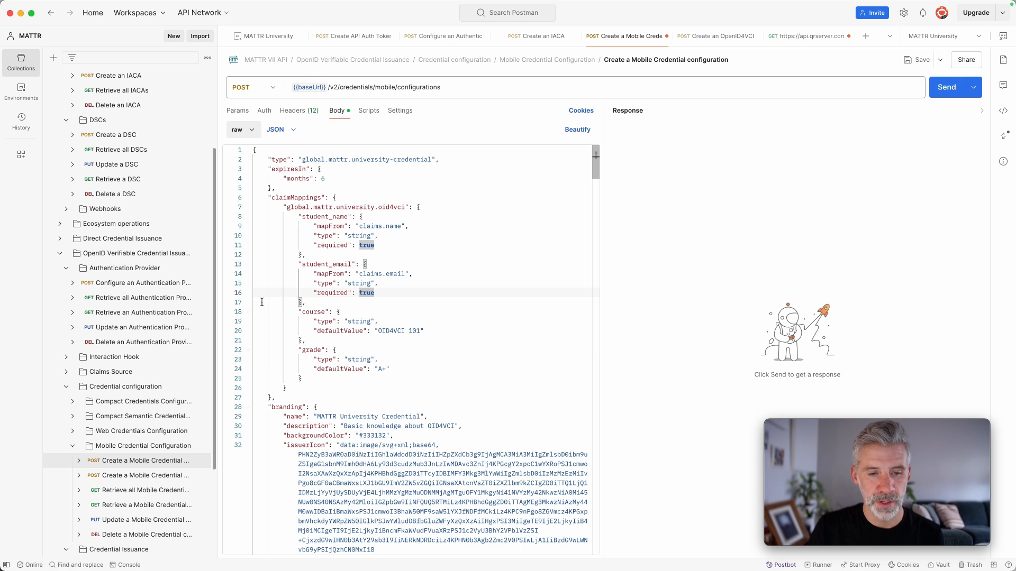
click(314, 312)
click(313, 349)
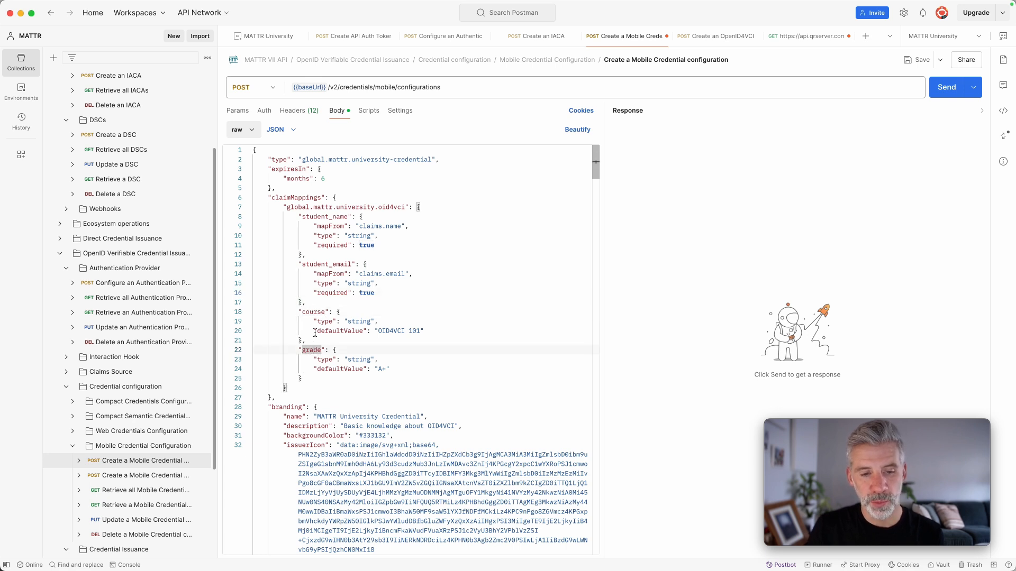
click(314, 331)
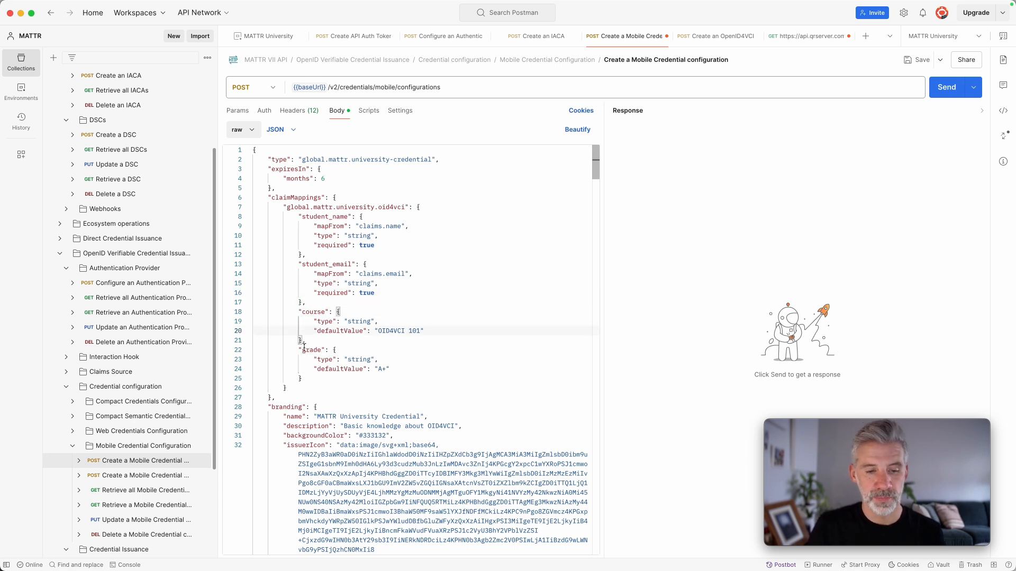
click(304, 349)
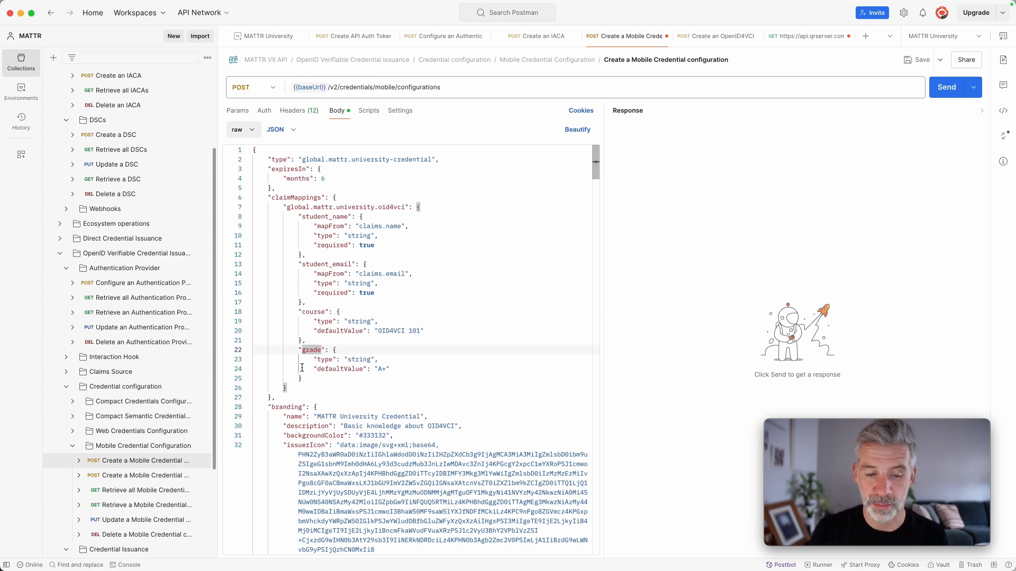
Step: Review the branding section of the mobile credential configuration body, including name, description, background colour, issuer images and watermark image
scroll(302, 367, down, 5)
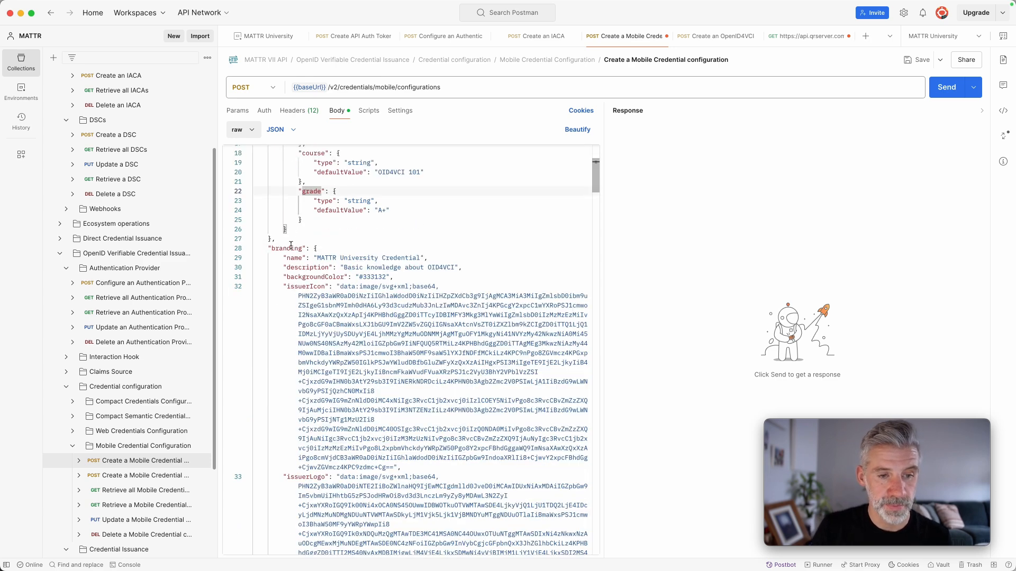
click(290, 248)
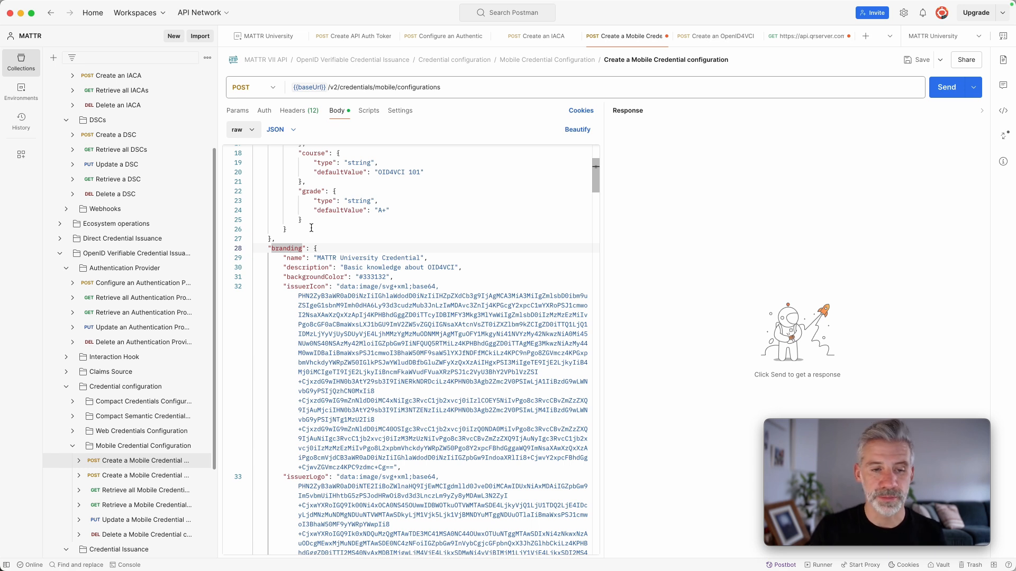
click(334, 250)
click(314, 268)
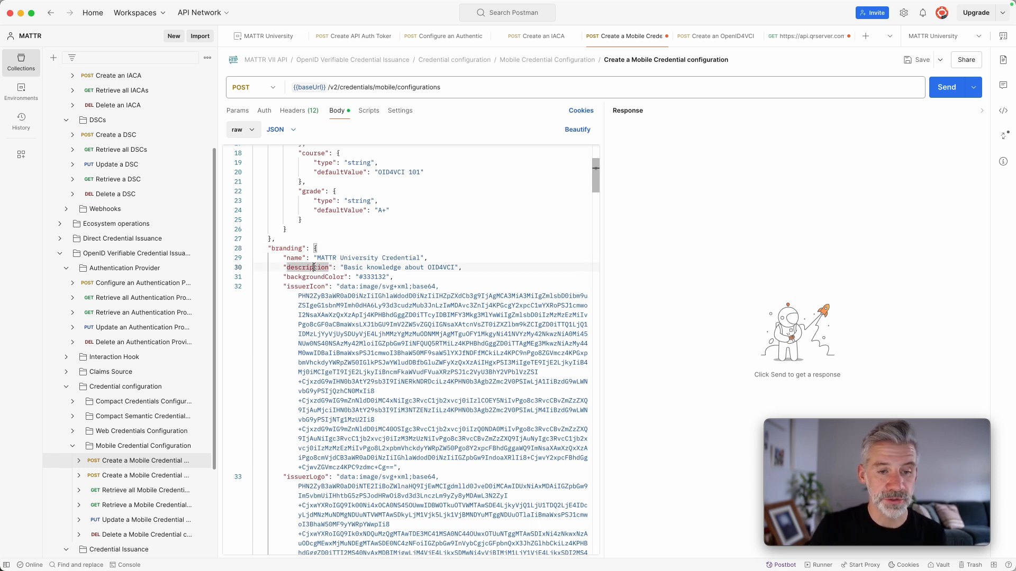
click(394, 277)
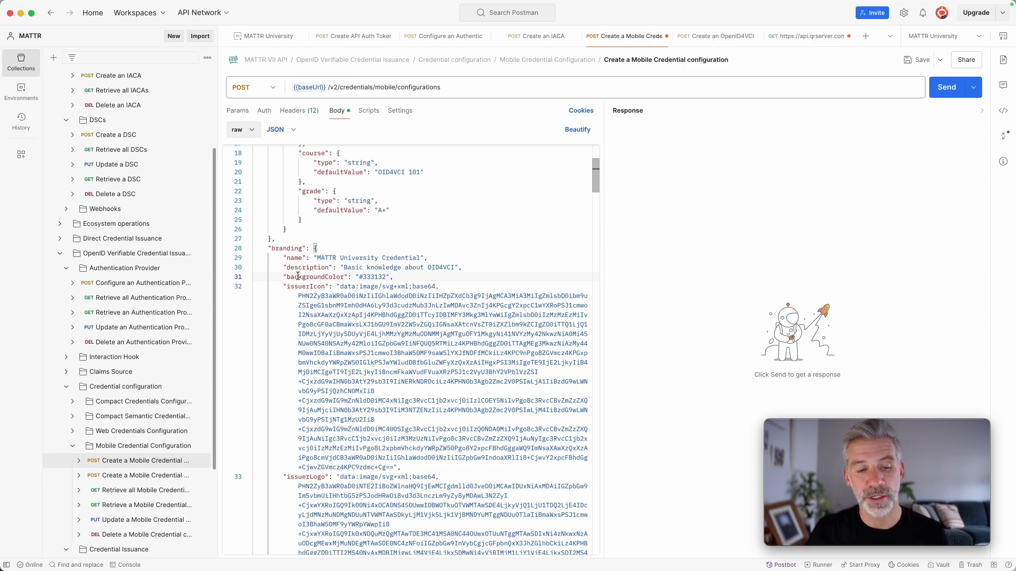
scroll(309, 485, down, 20)
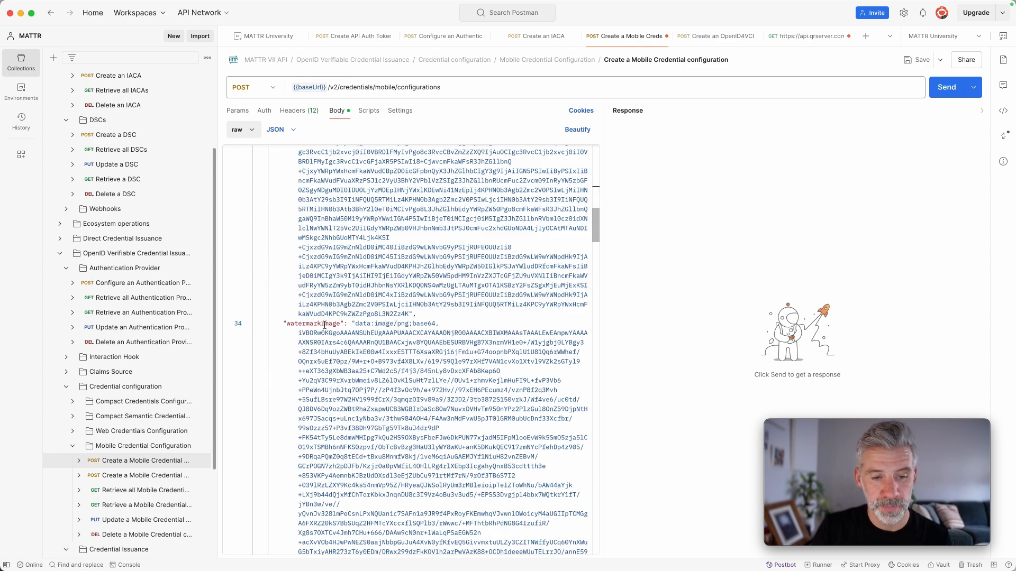
scroll(324, 325, up, 15)
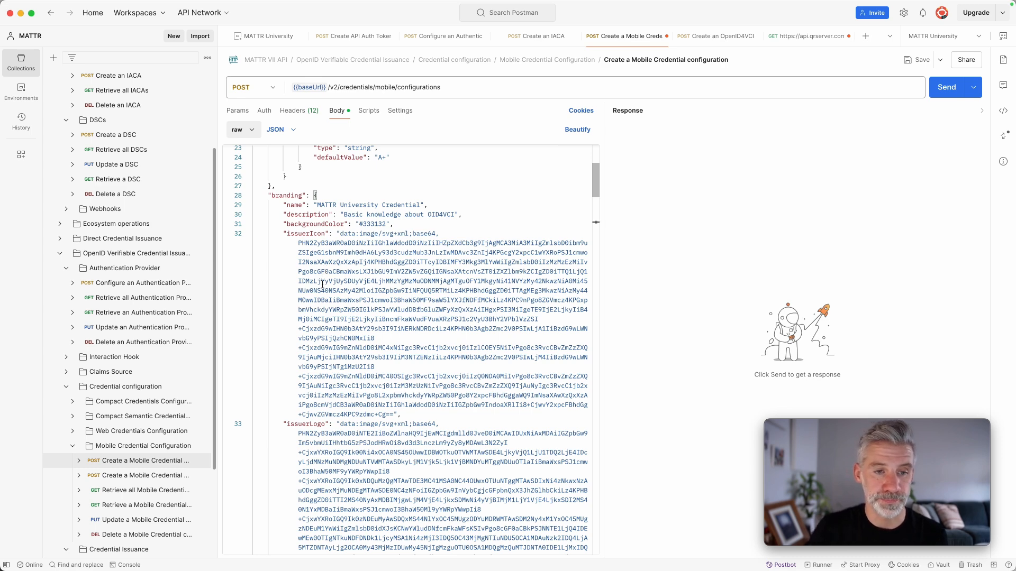
scroll(322, 284, up, 8)
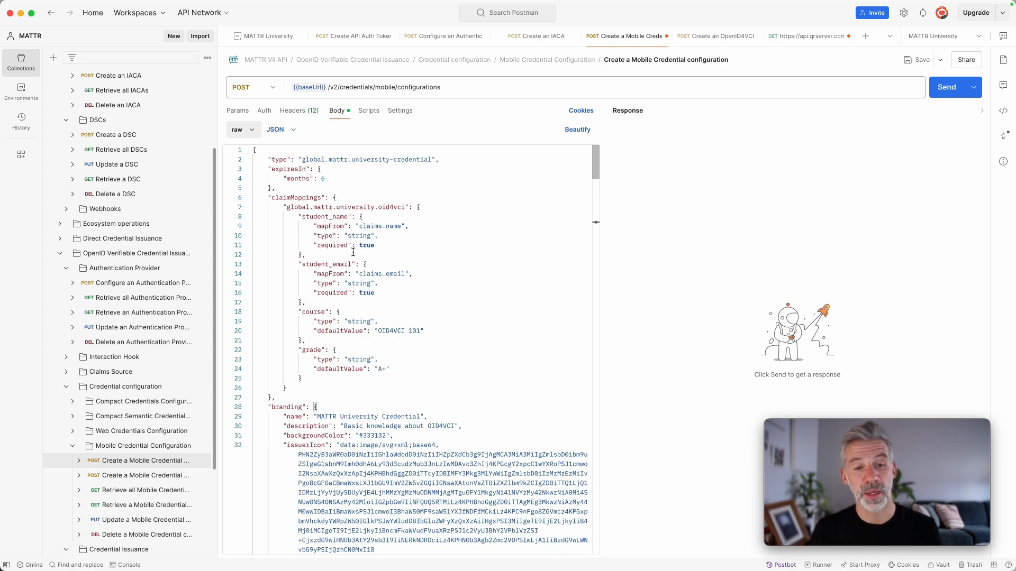
Step: Send the Create a Mobile Credential configuration request and copy the configuration id from the response
click(944, 86)
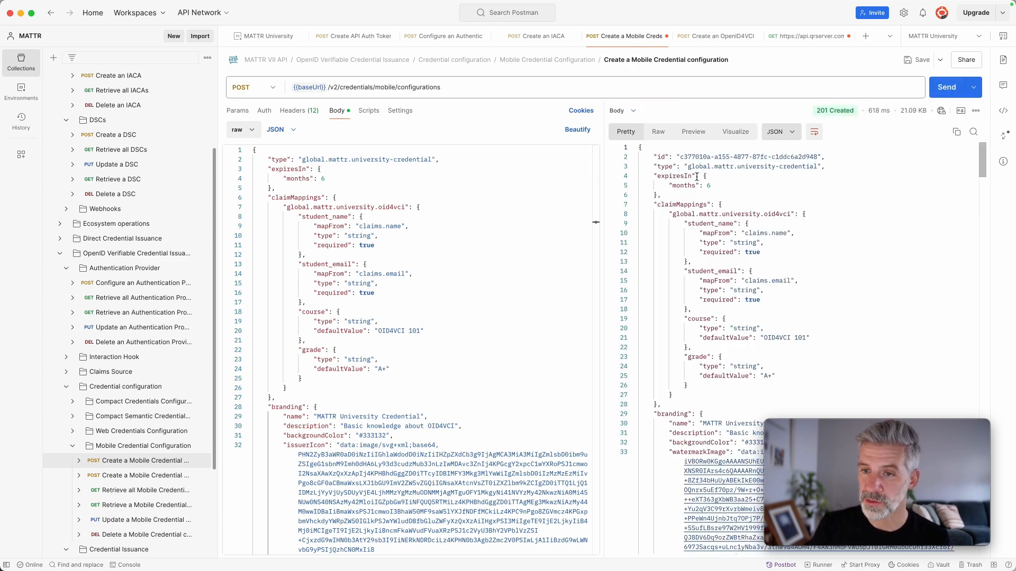
drag(681, 158, 817, 155)
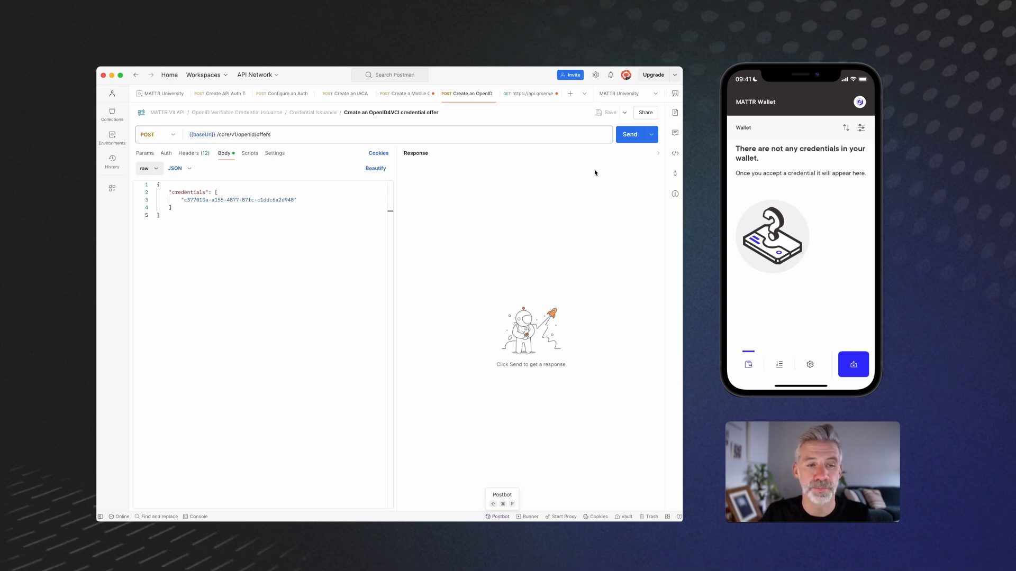
Step: Send the Create an OpenID4VCI credential offer request and copy the offer URI from the response
click(629, 135)
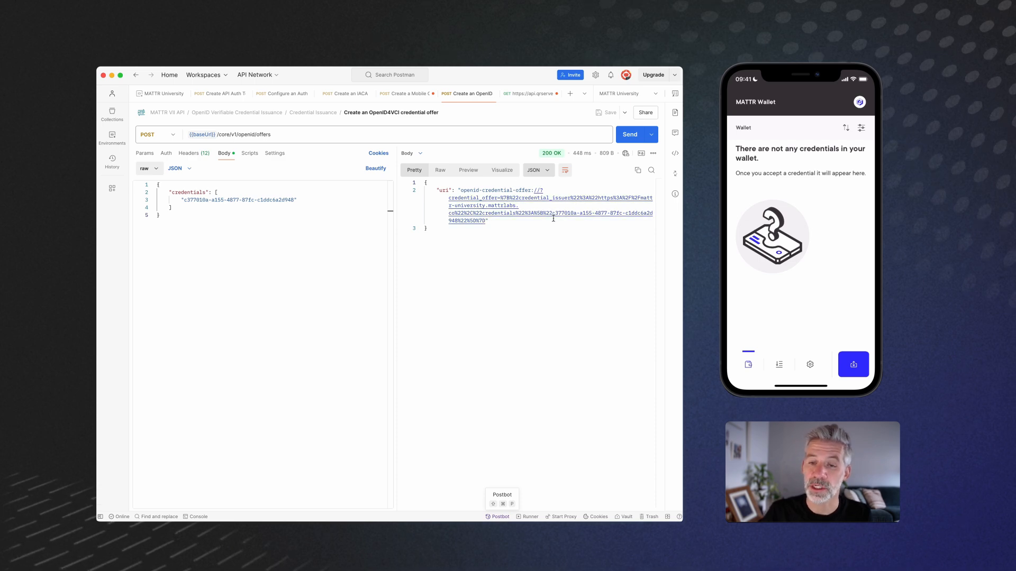
drag(460, 190, 482, 220)
Step: Paste the credential offer URI as the data parameter of the api.qrserver.com QR code request and send it
click(528, 94)
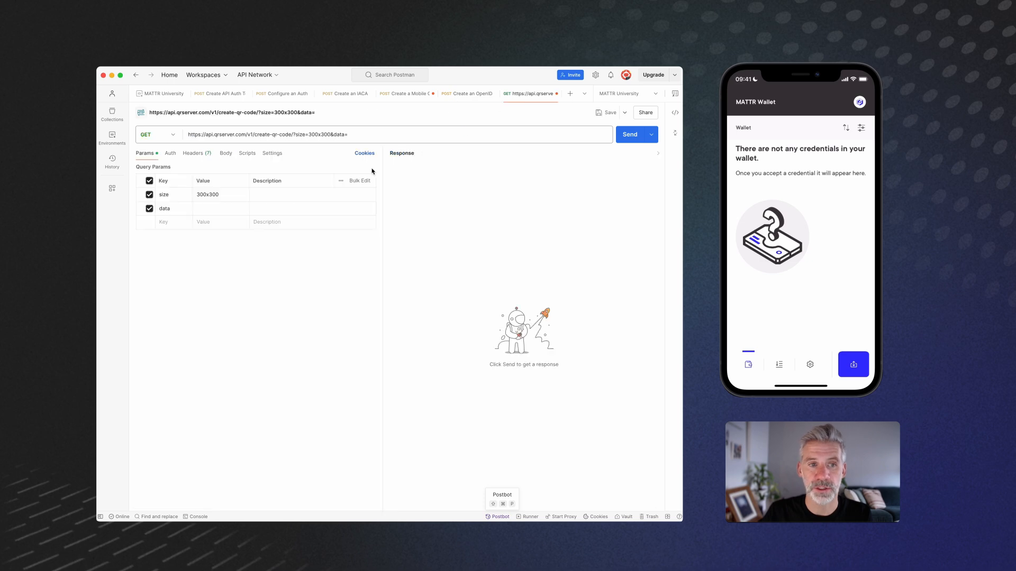
click(227, 210)
key(super+v)
click(629, 134)
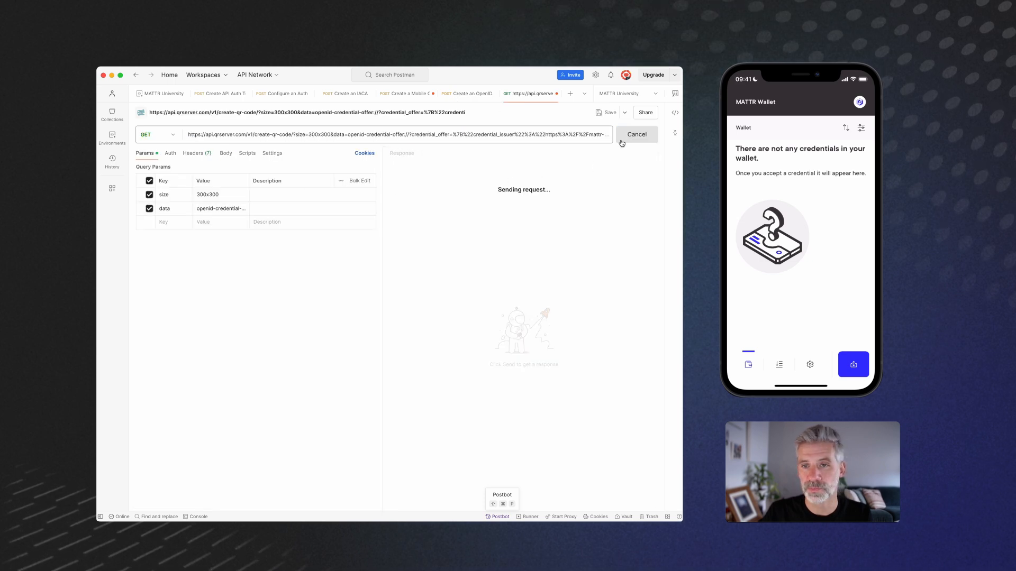